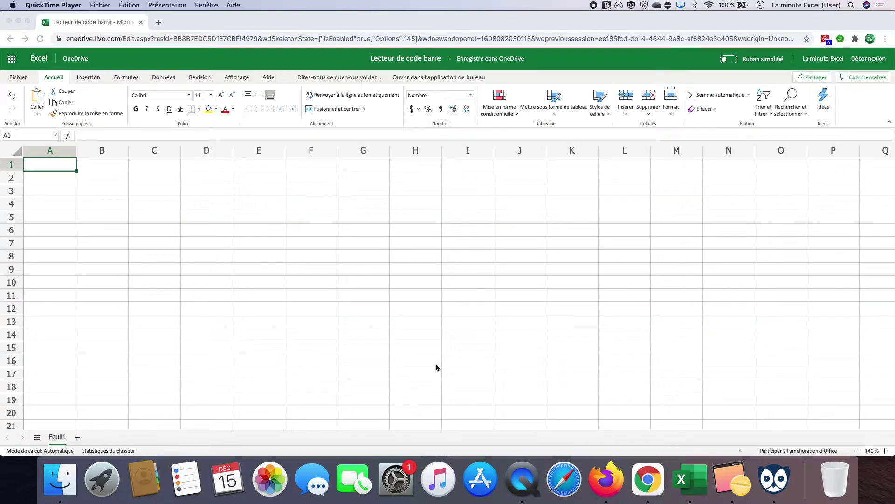
Show the Insertion commands in Excel Online, then switch to the blank desktop workbook Classeur1.
click(95, 81)
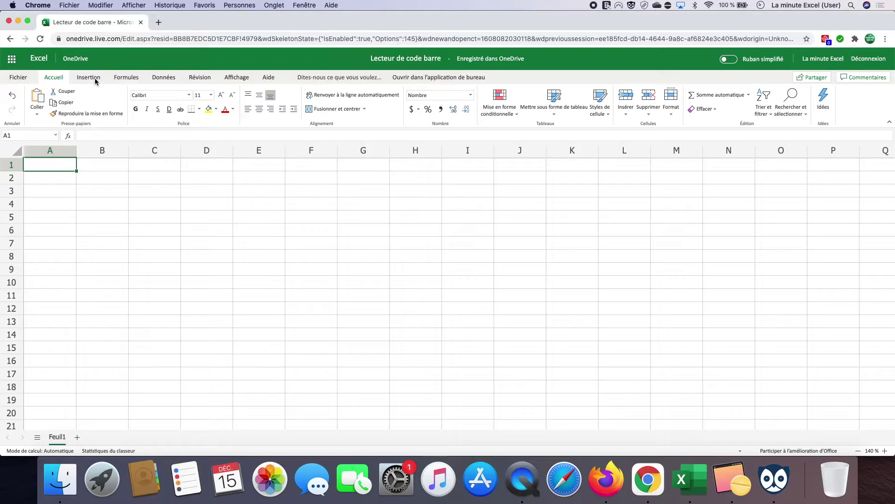
click(96, 81)
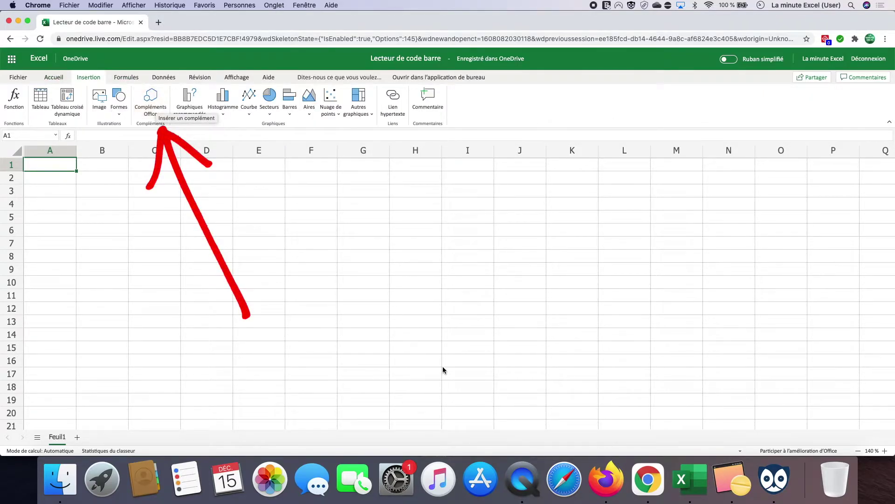
click(692, 477)
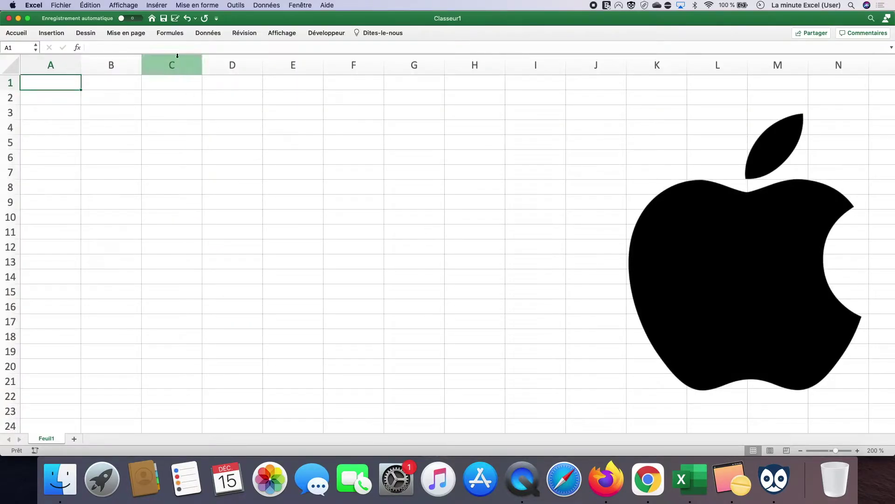
Check the add-in options under Insertion in desktop Excel, then open the Compléments Office store online.
click(158, 6)
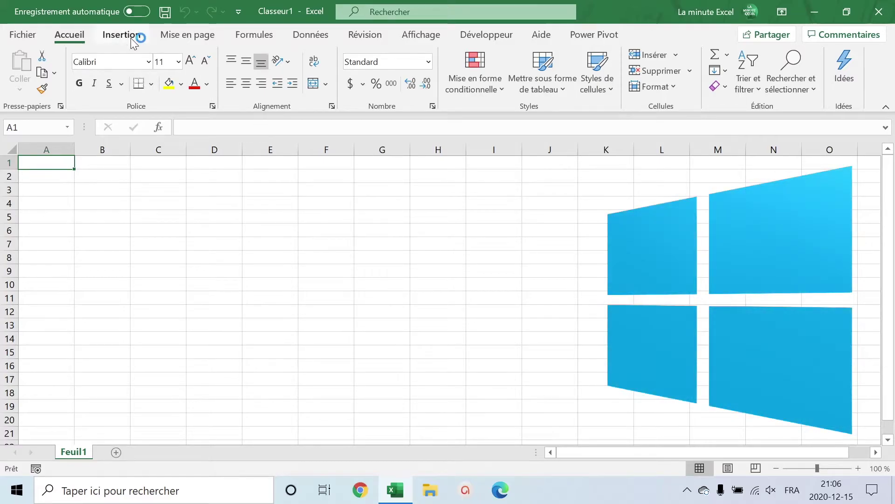
click(130, 37)
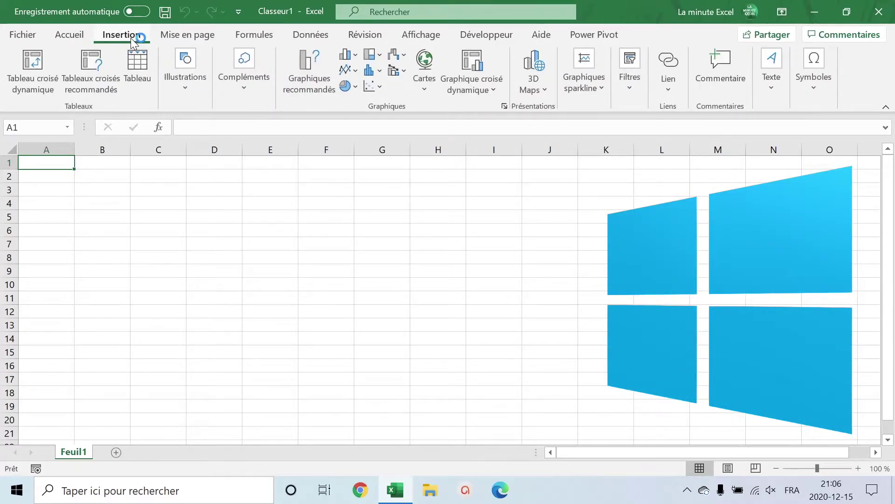
click(249, 88)
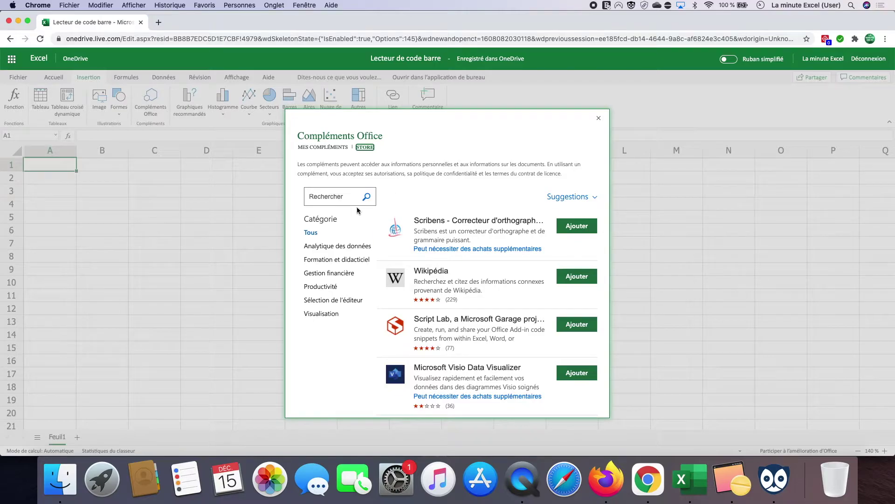
Search the store for 'scan it to office', add Scan-IT to Office and accept its licence terms.
click(326, 196)
text(scan)
text( it to of)
text(fice)
key(Return)
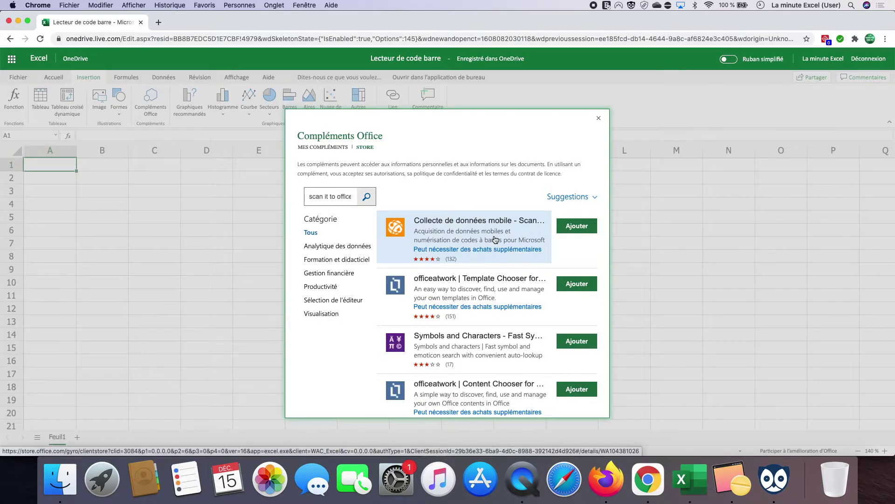
click(576, 226)
click(537, 293)
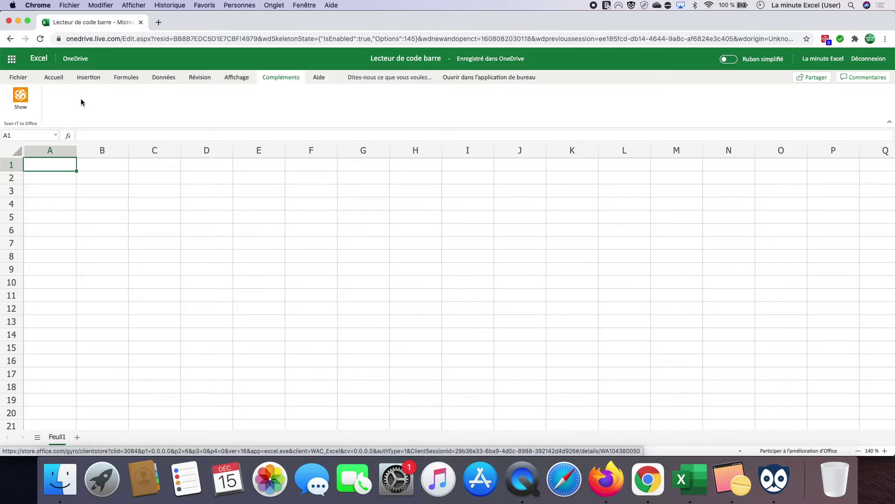
Open the Scan-IT to Office pane from the Compléments tab.
click(21, 98)
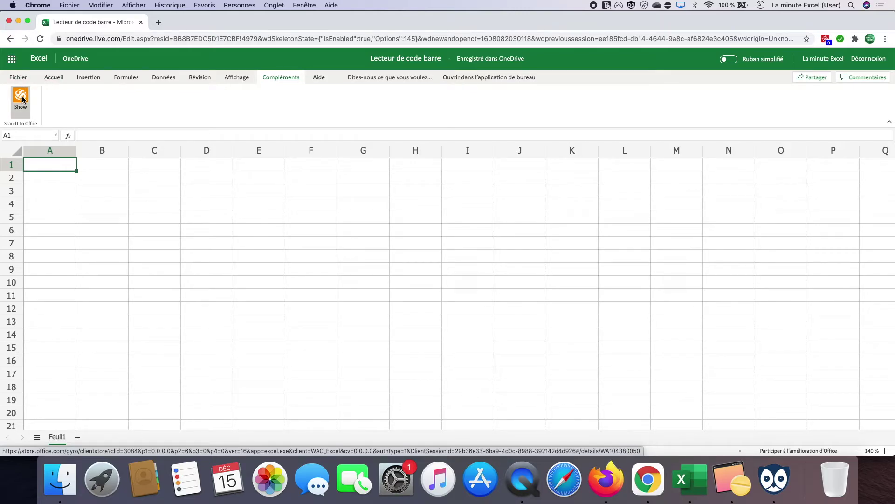